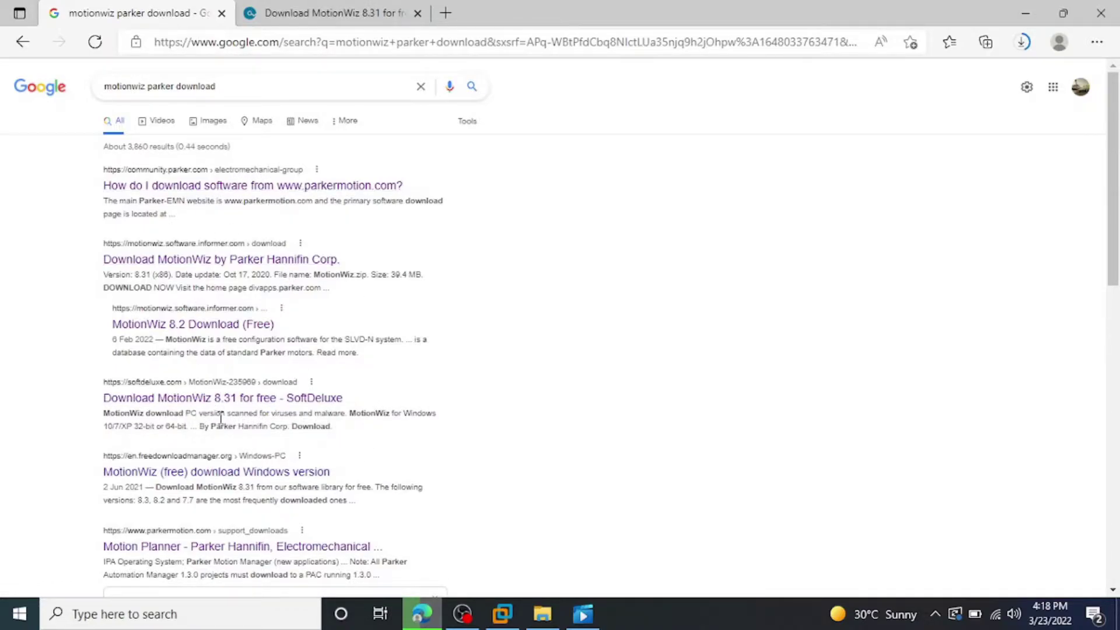
Open the SoftDeluxe result "Download MotionWiz 8.31 for free" in a new tab and view its download page.
right_click(258, 397)
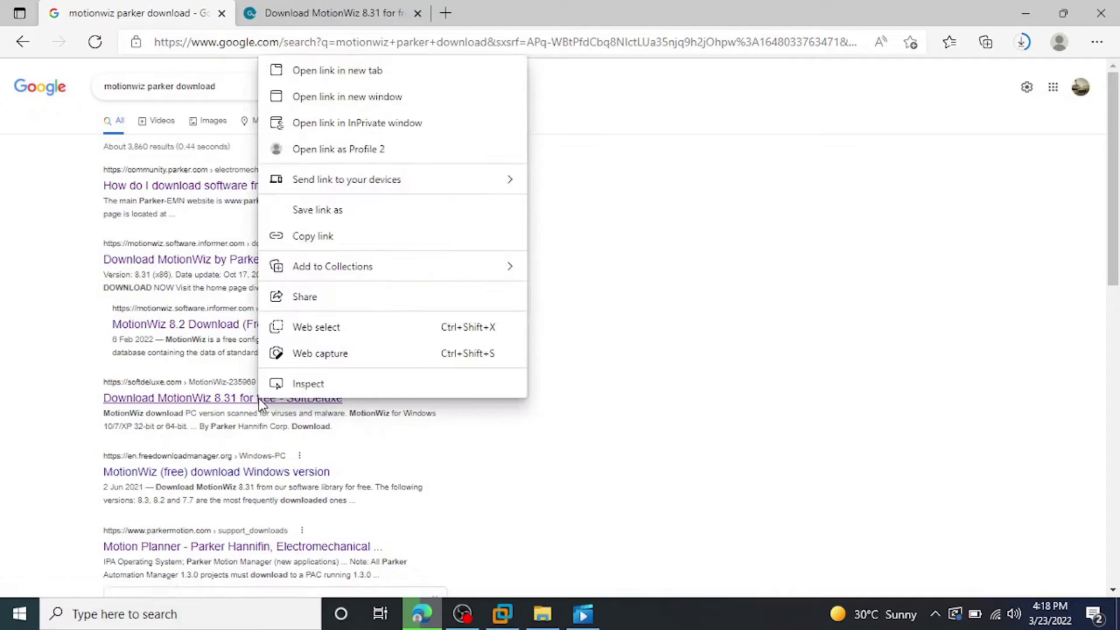
left_click(70, 429)
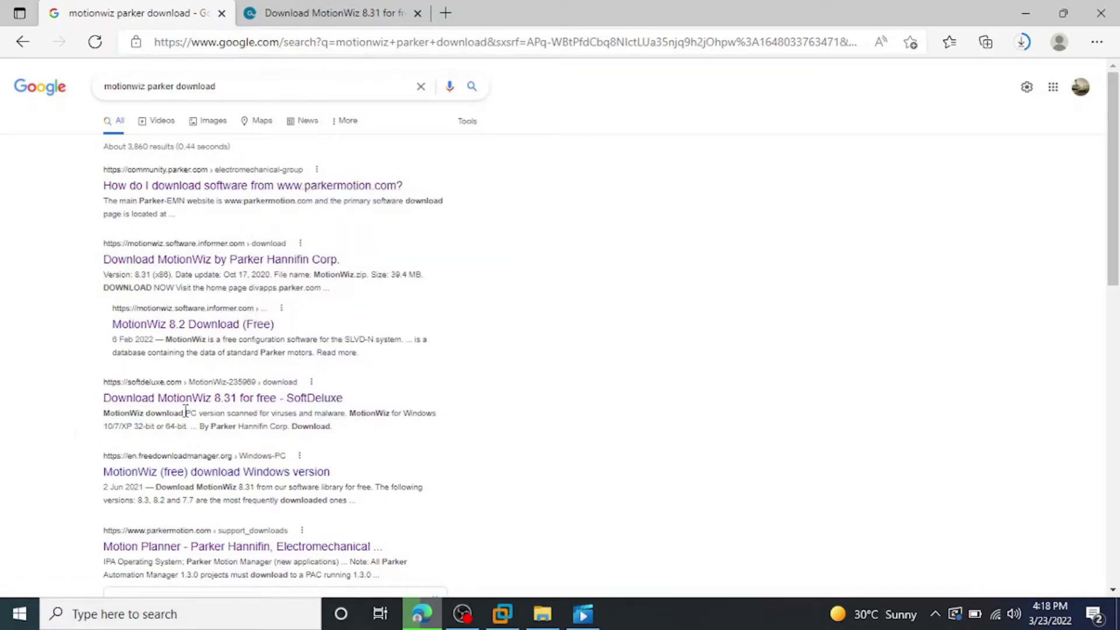
right_click(255, 403)
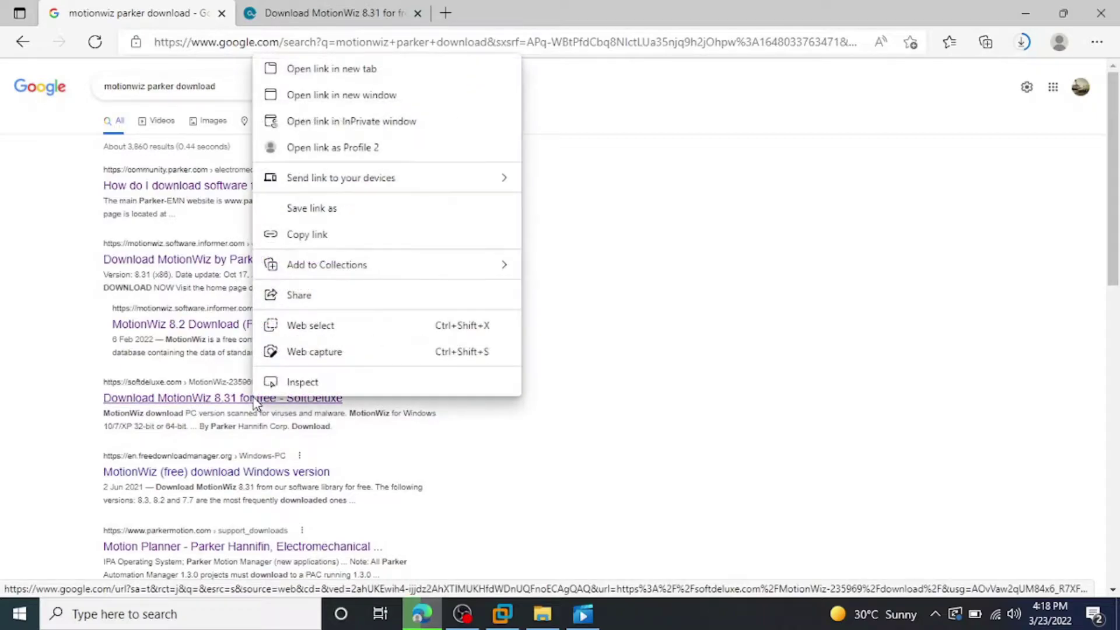
left_click(387, 74)
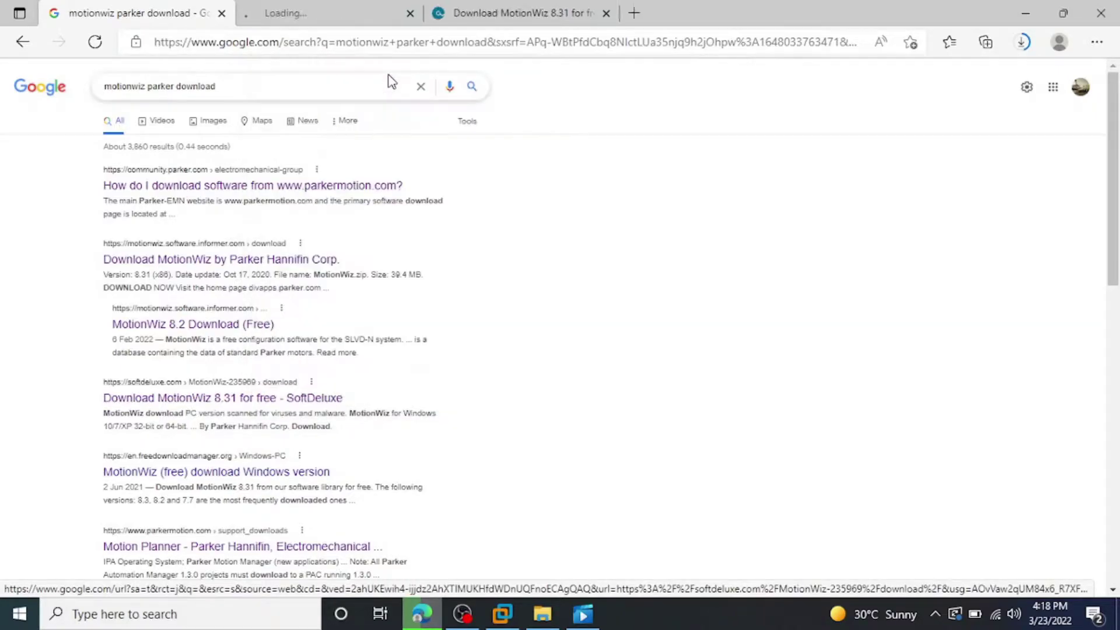
left_click(467, 15)
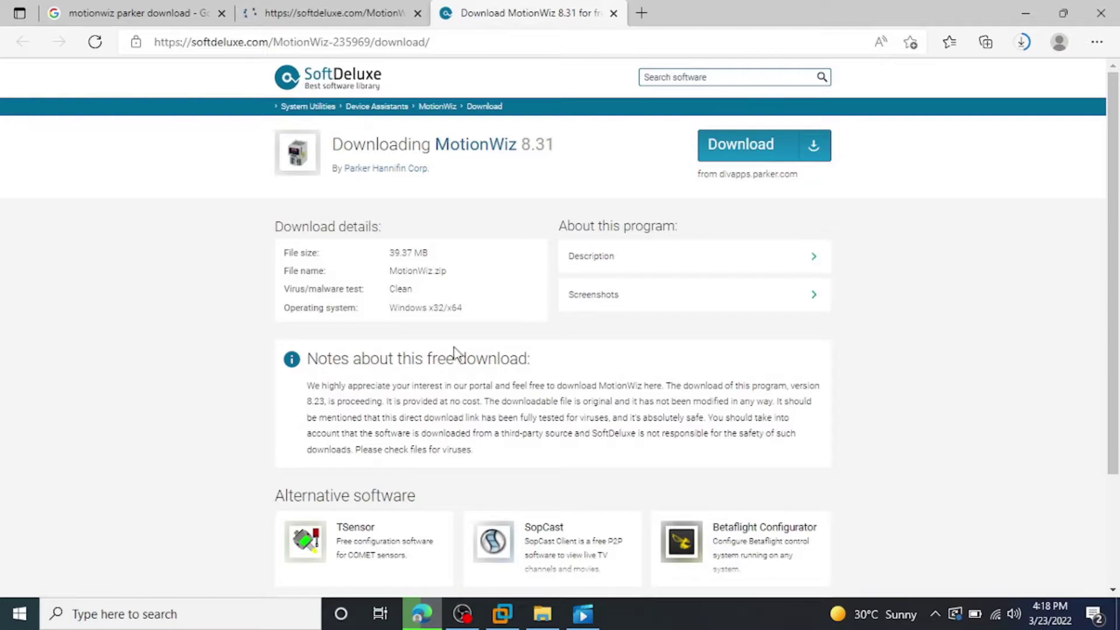
left_click(300, 13)
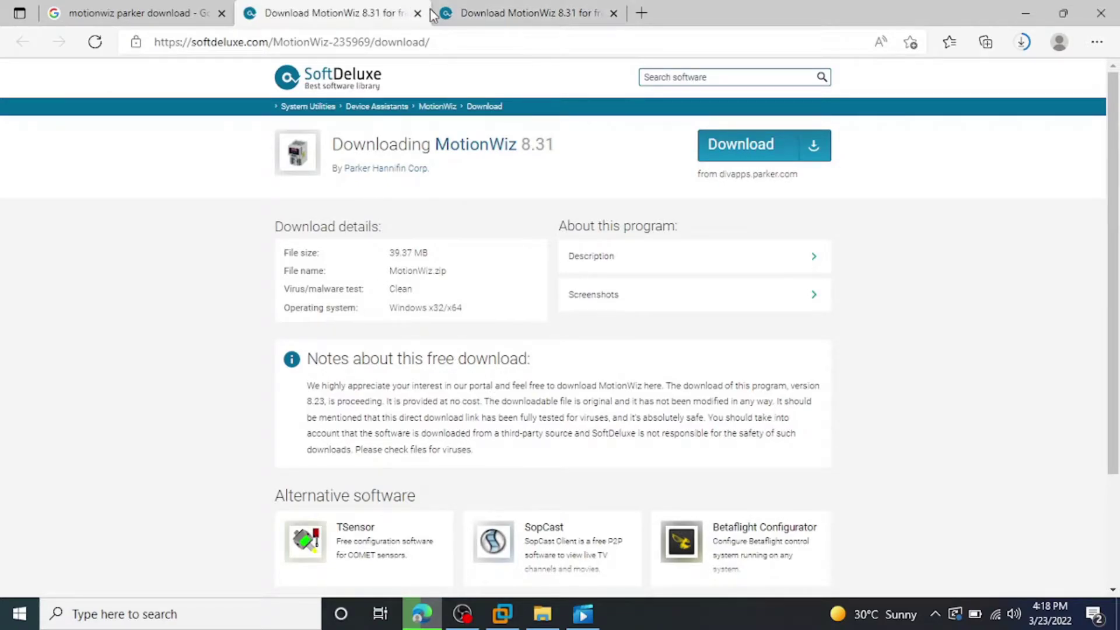
left_click(449, 13)
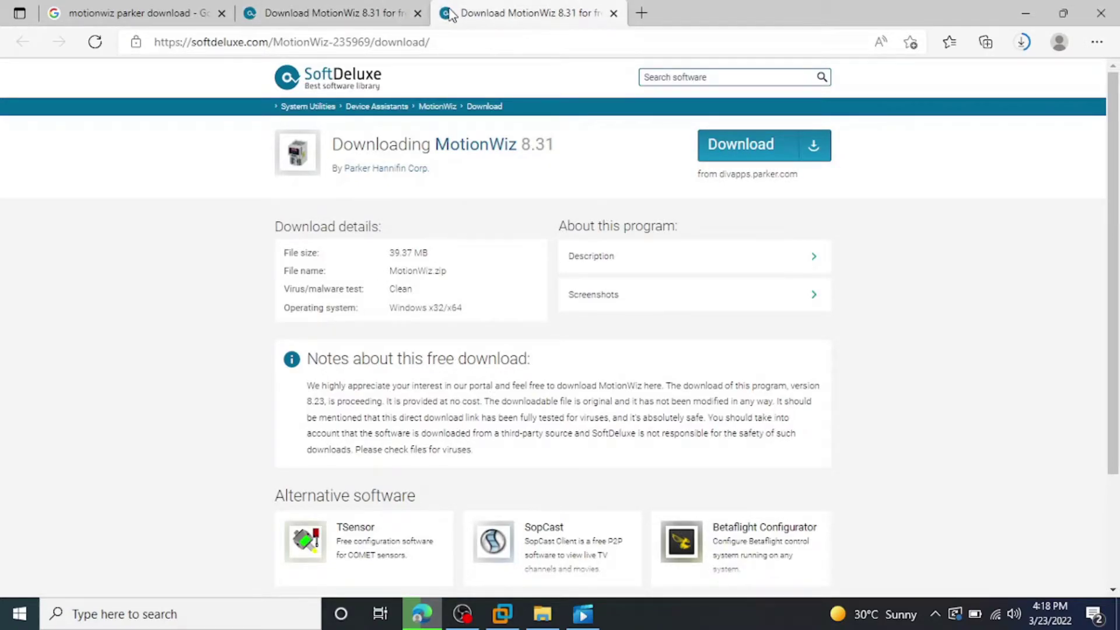
Start downloading MotionWiz from the SoftDeluxe page and pause the duplicate MotionWiz (2).zip download.
left_click(748, 156)
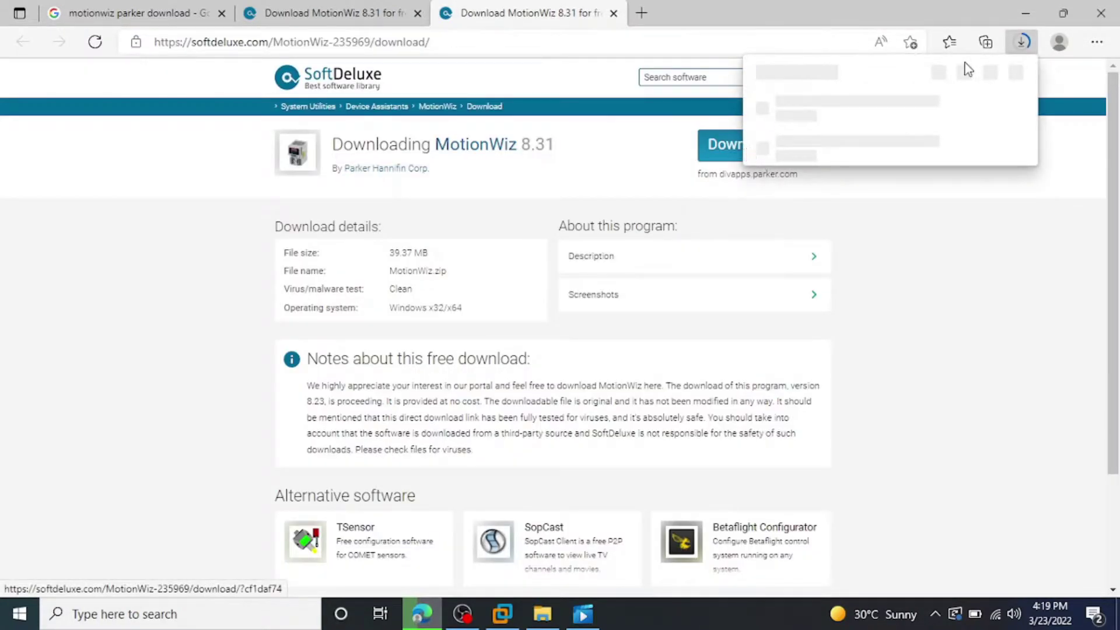
mouse_move(764, 130)
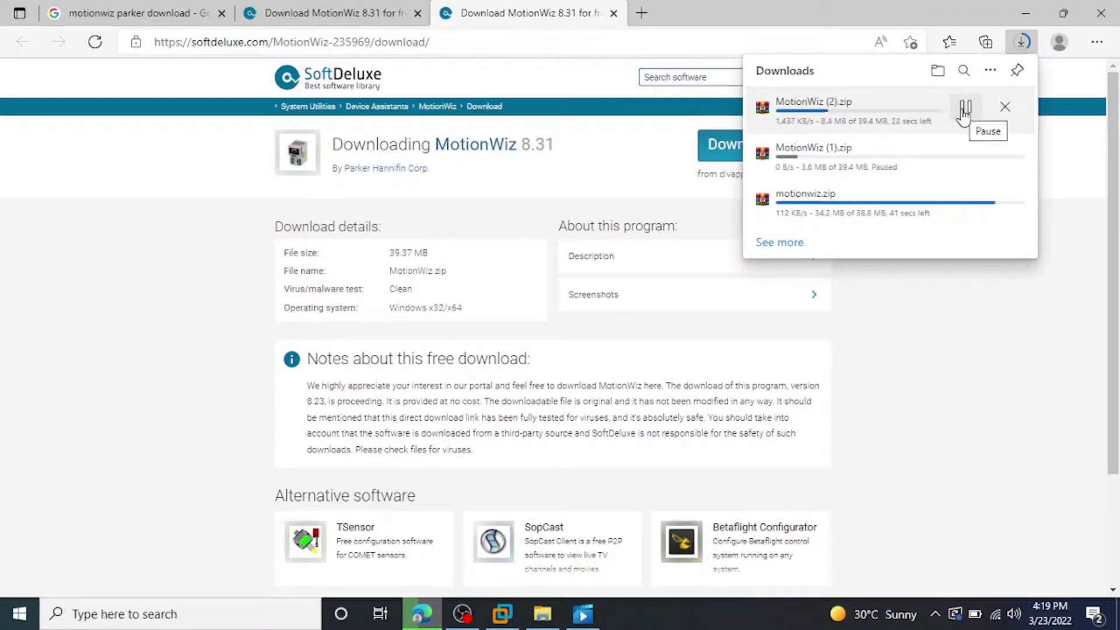
mouse_move(854, 210)
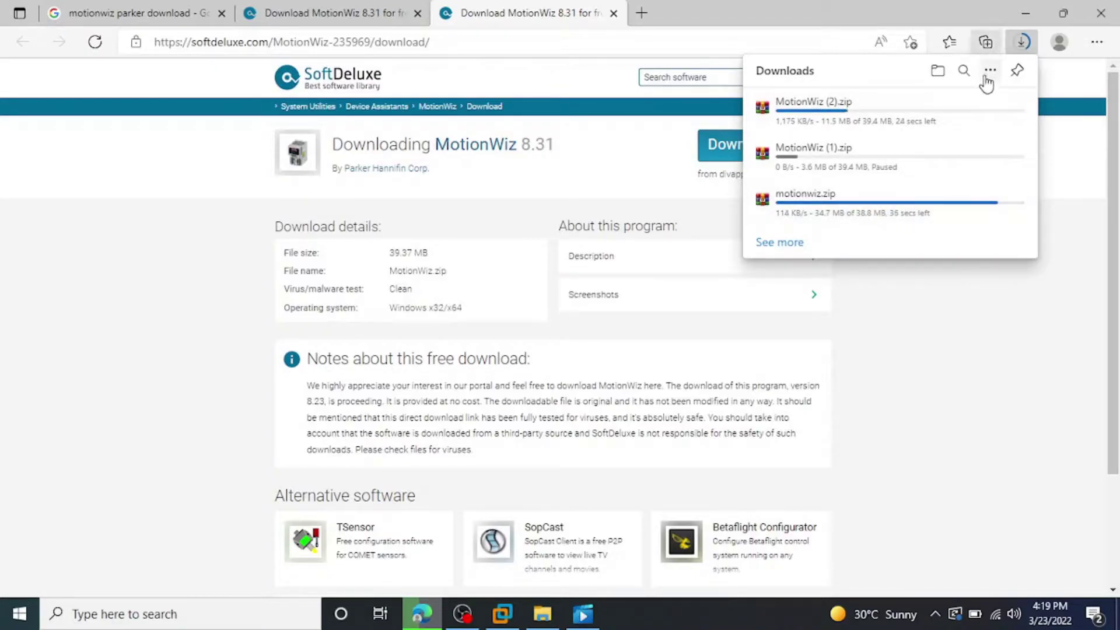
left_click(968, 111)
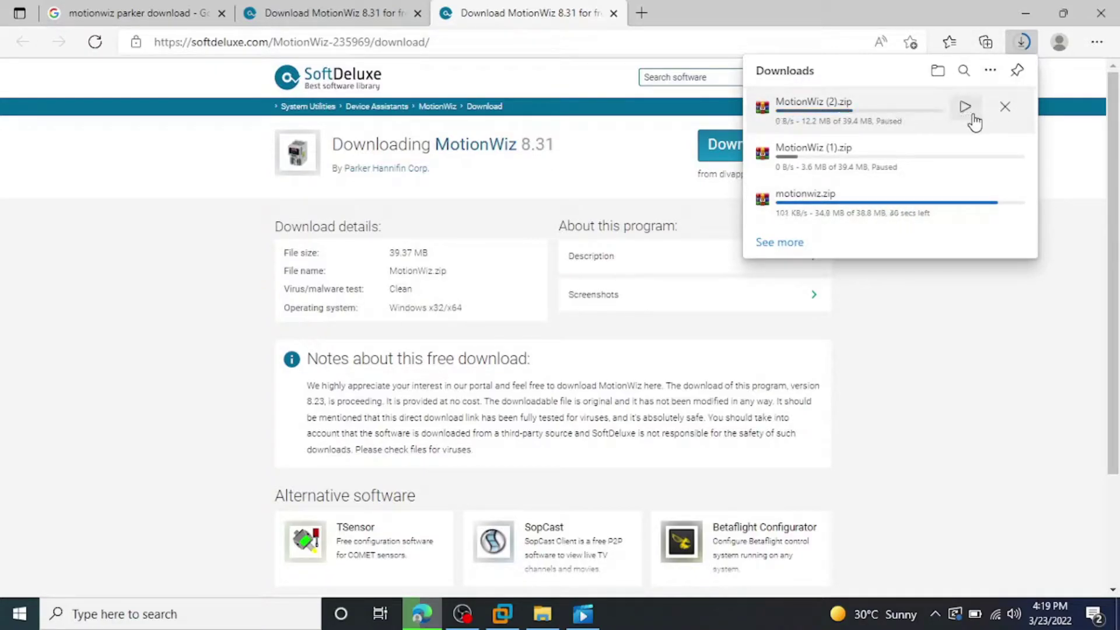
Wait for the motionwiz.zip download to finish and show the file in its folder.
mouse_move(863, 144)
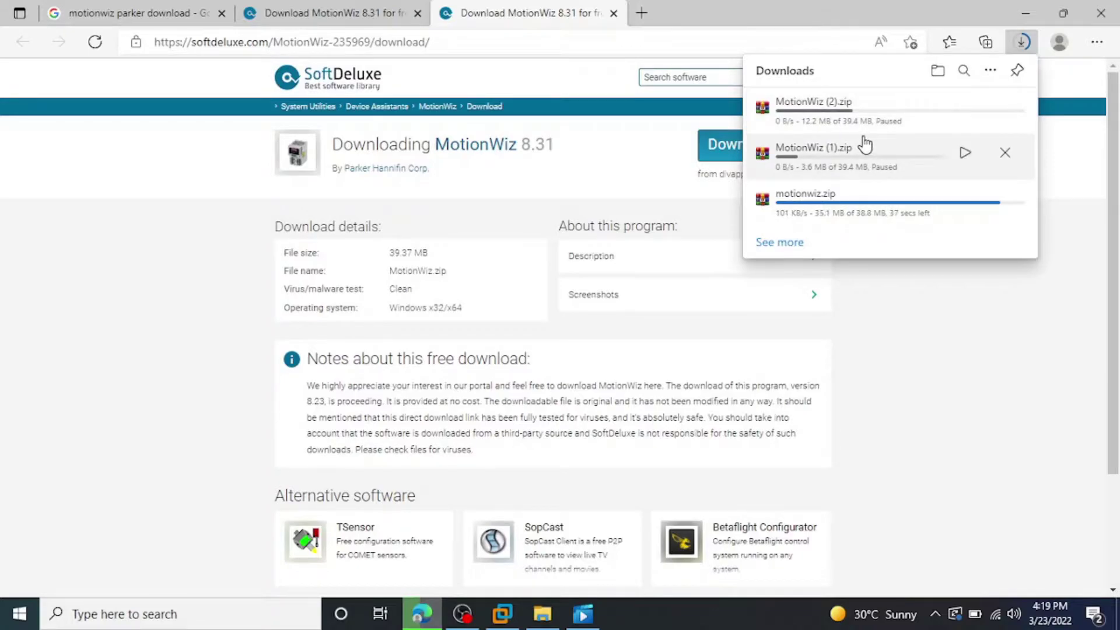
mouse_move(855, 217)
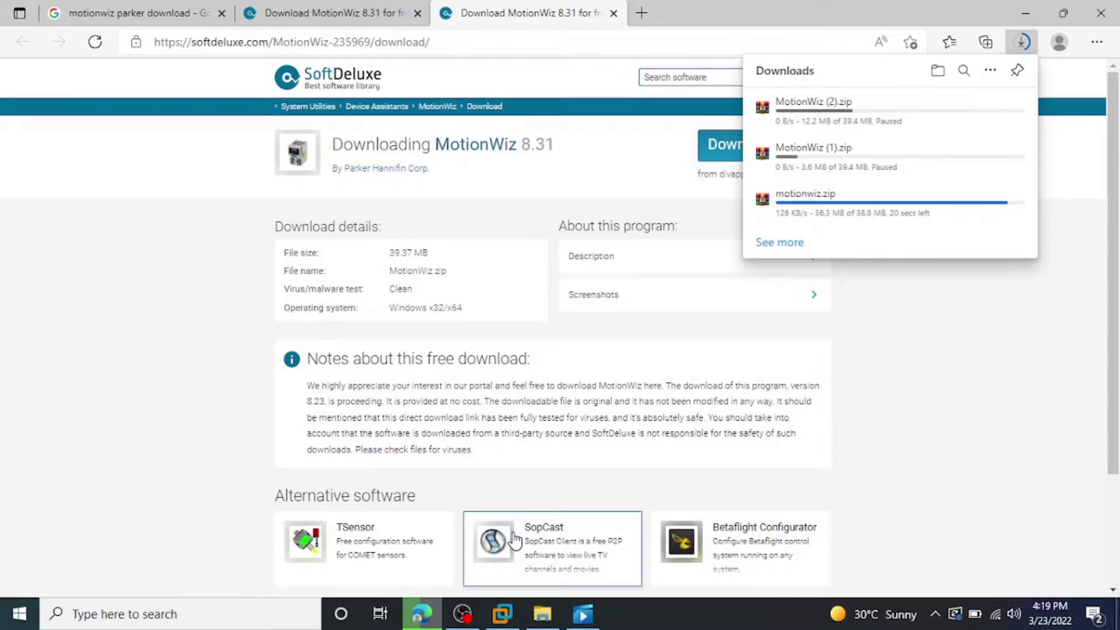
mouse_move(884, 231)
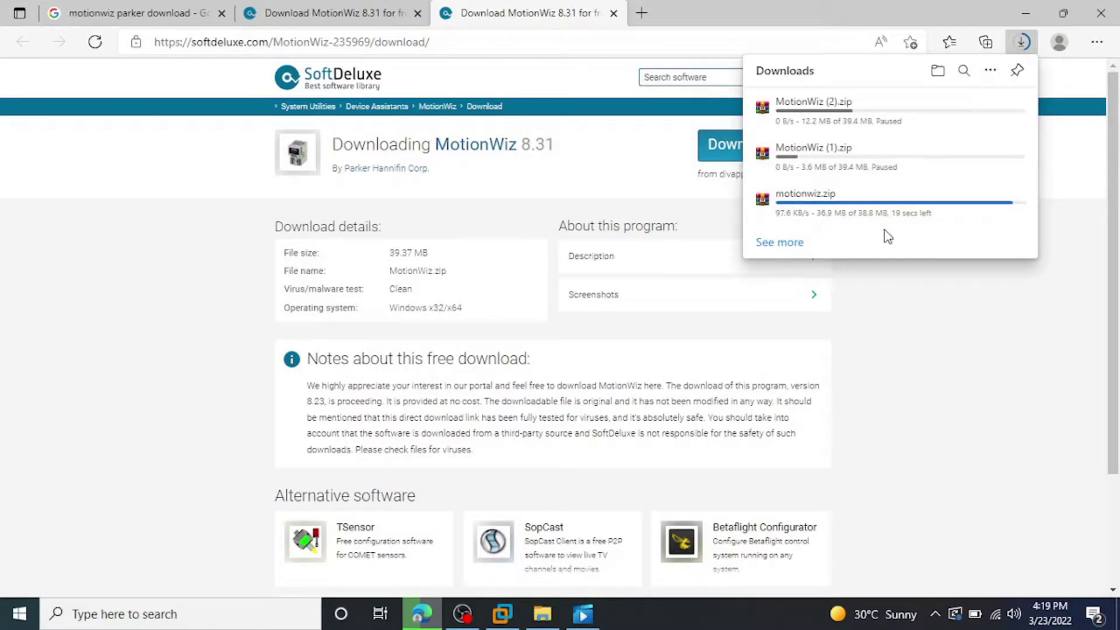
mouse_move(931, 213)
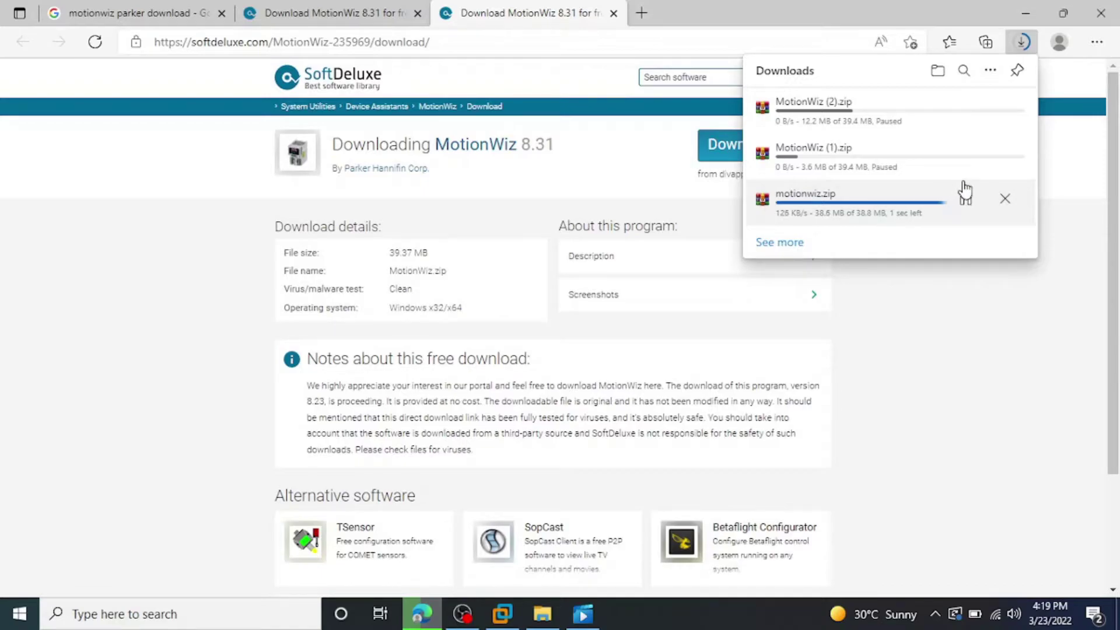
mouse_move(964, 197)
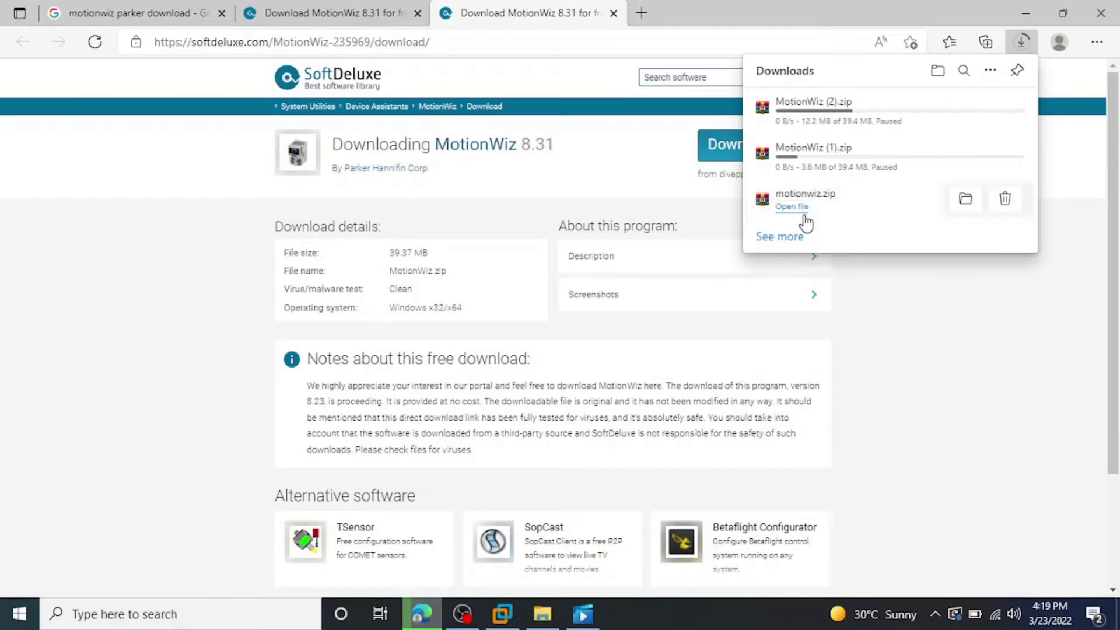
left_click(964, 202)
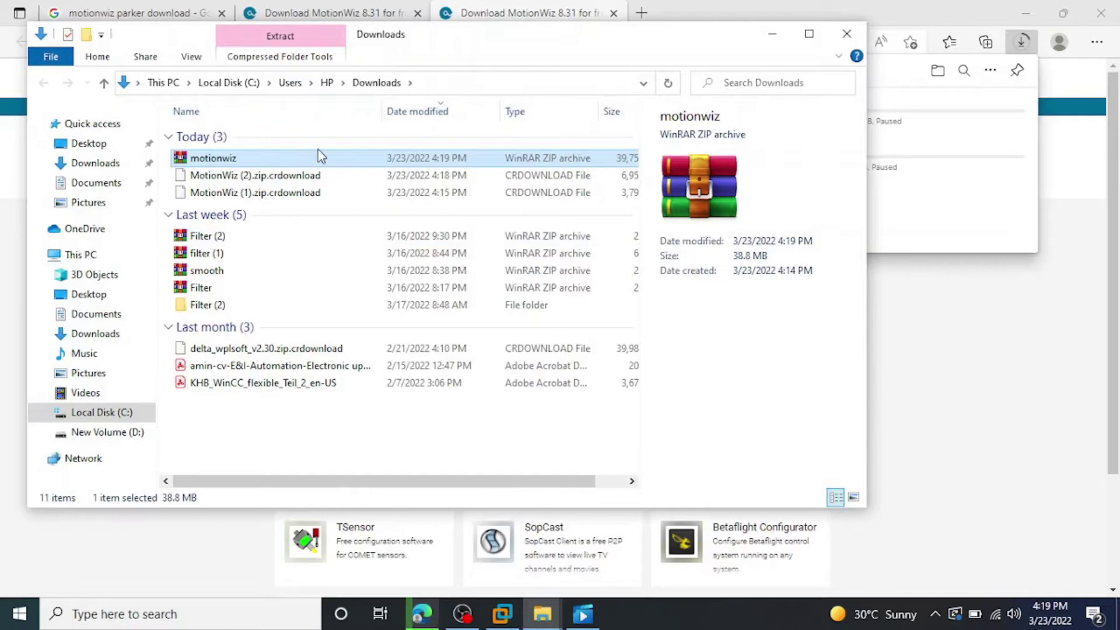
Open the motionwiz archive in WinRAR and extract it to the motionwiz folder in Downloads, closing WinRAR when done.
right_click(318, 157)
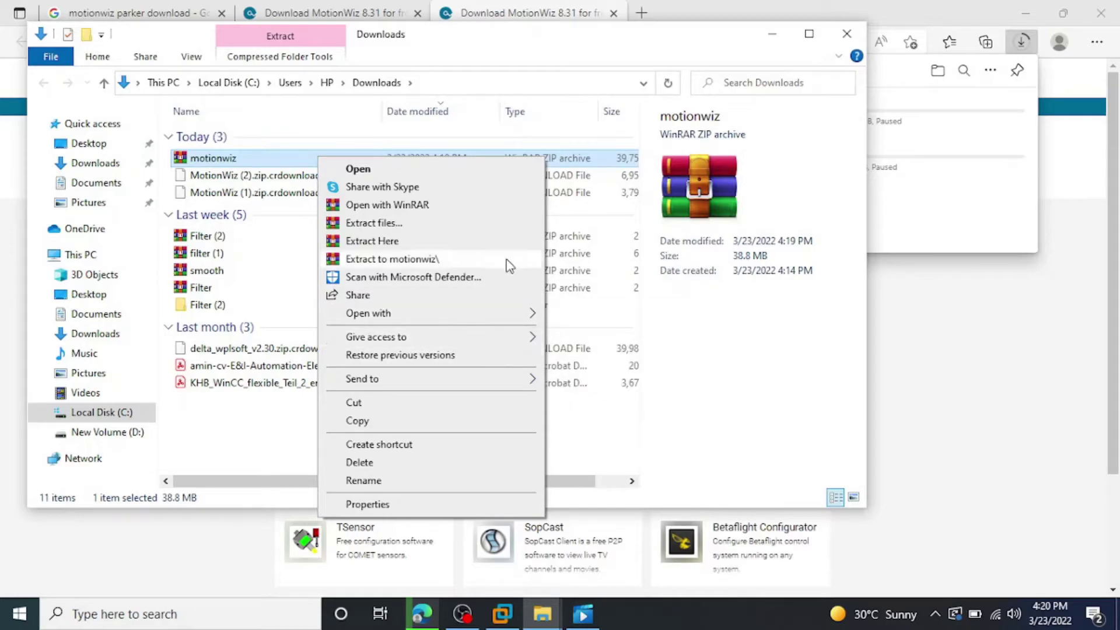
left_click(496, 210)
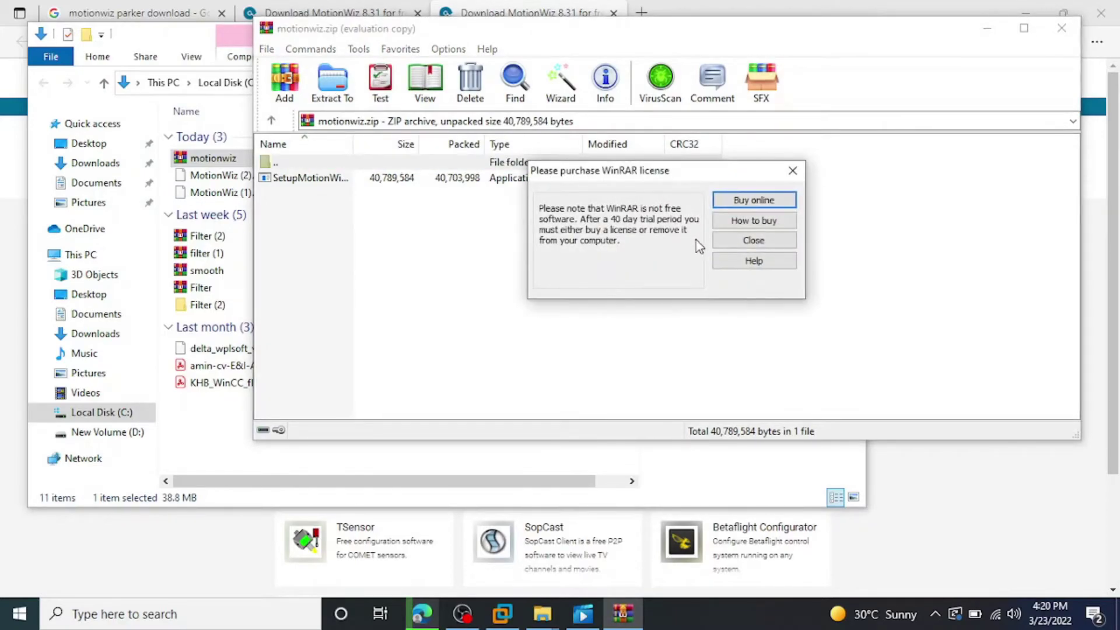
left_click(729, 240)
left_click(341, 90)
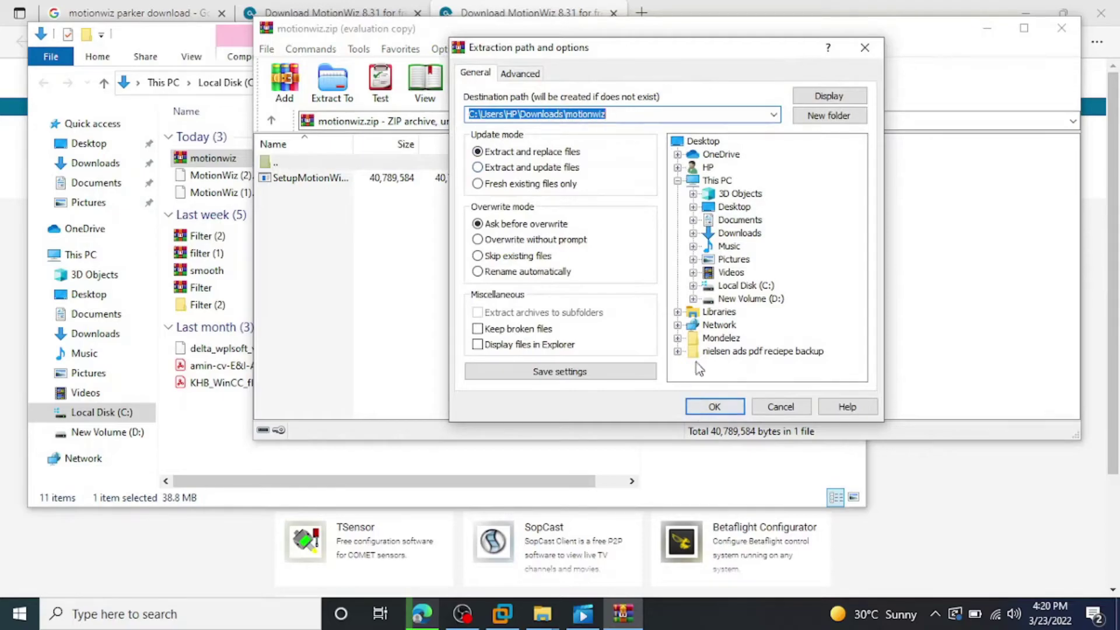
left_click(706, 406)
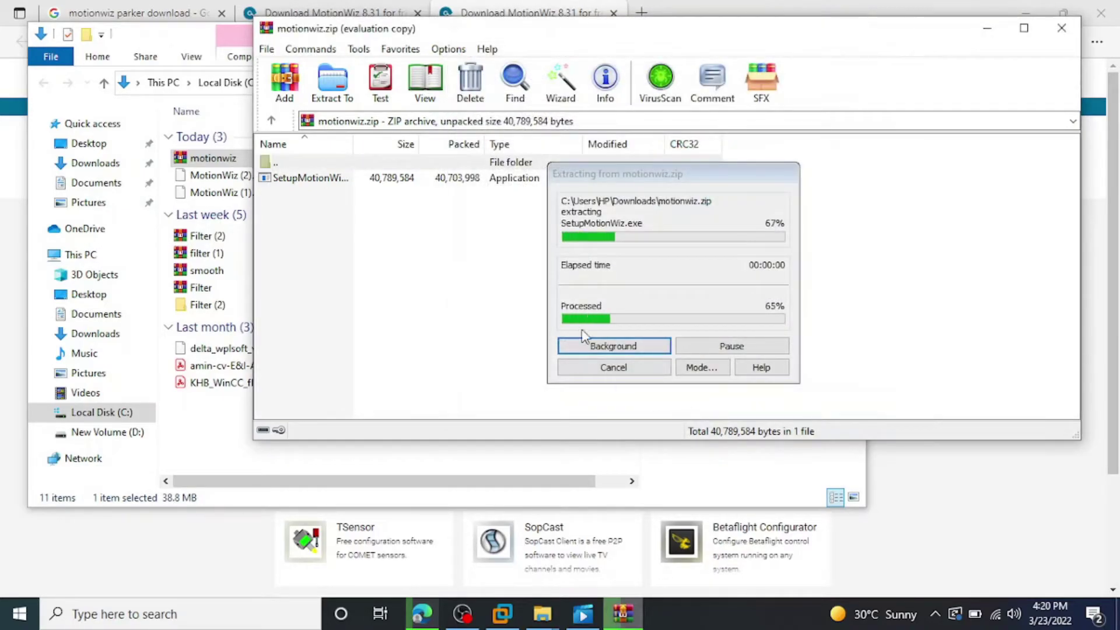
left_click(1077, 29)
Run SetupMotionWiz from the extracted motionwiz folder and continue to the destination location page.
left_click(338, 213)
double_click(338, 212)
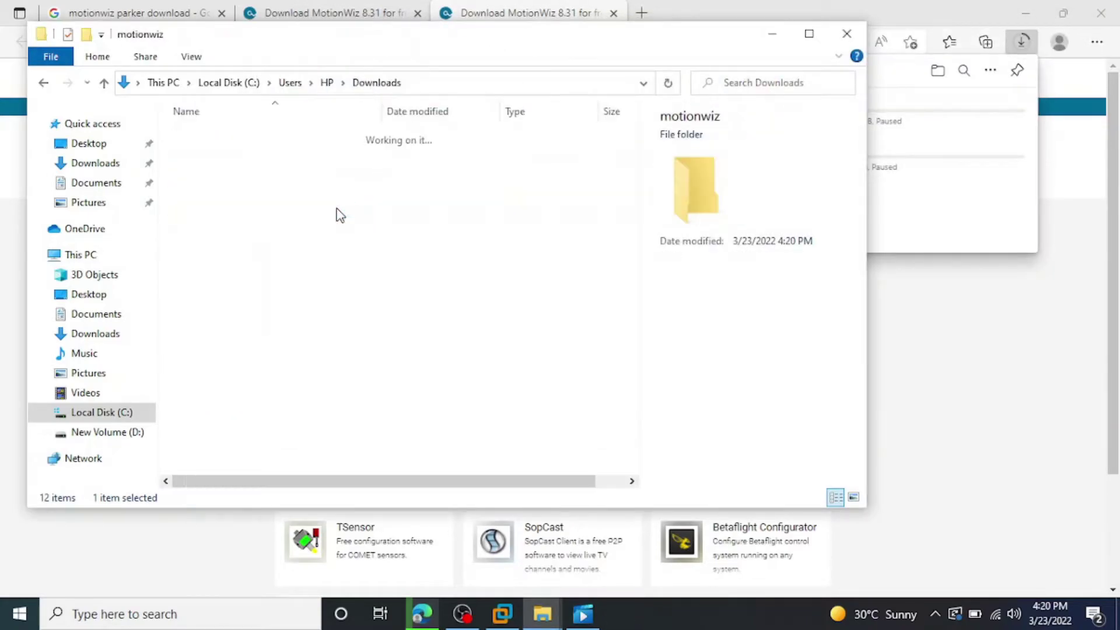
left_click(255, 140)
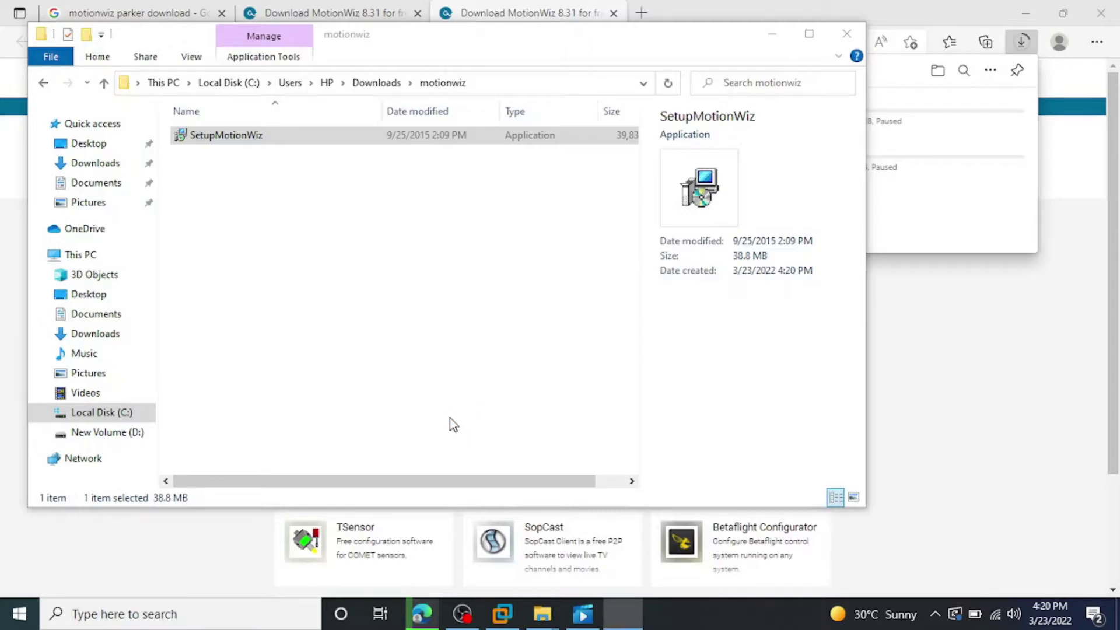
left_click(663, 443)
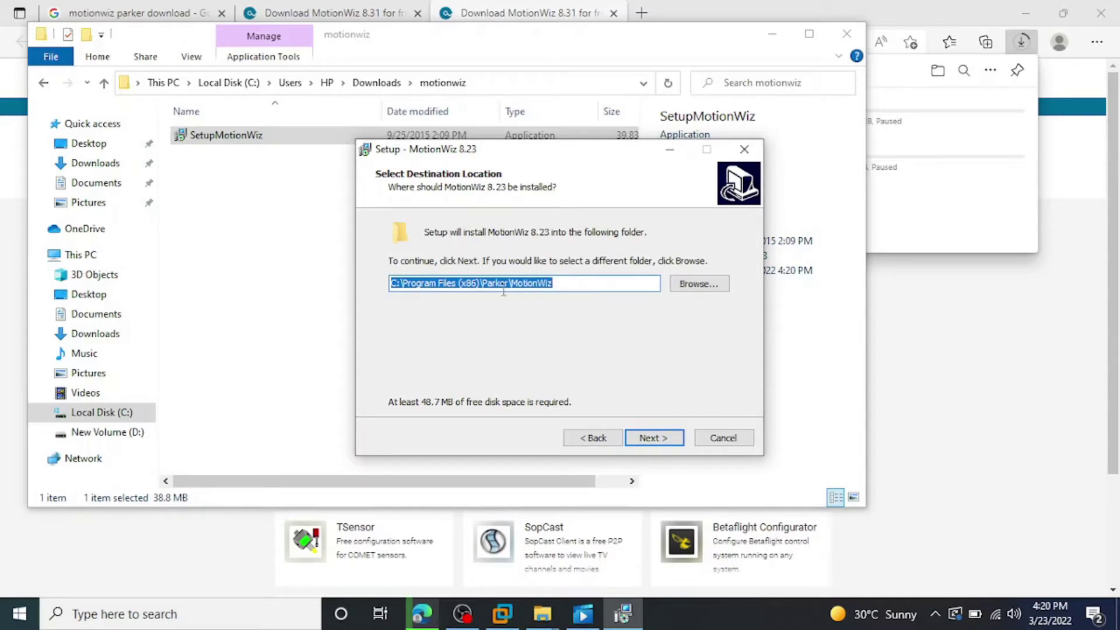
Set the installation destination to d:\Parker\MotionWiz and continue.
left_click(398, 283)
key("BackSpace")
key("BackSpace")
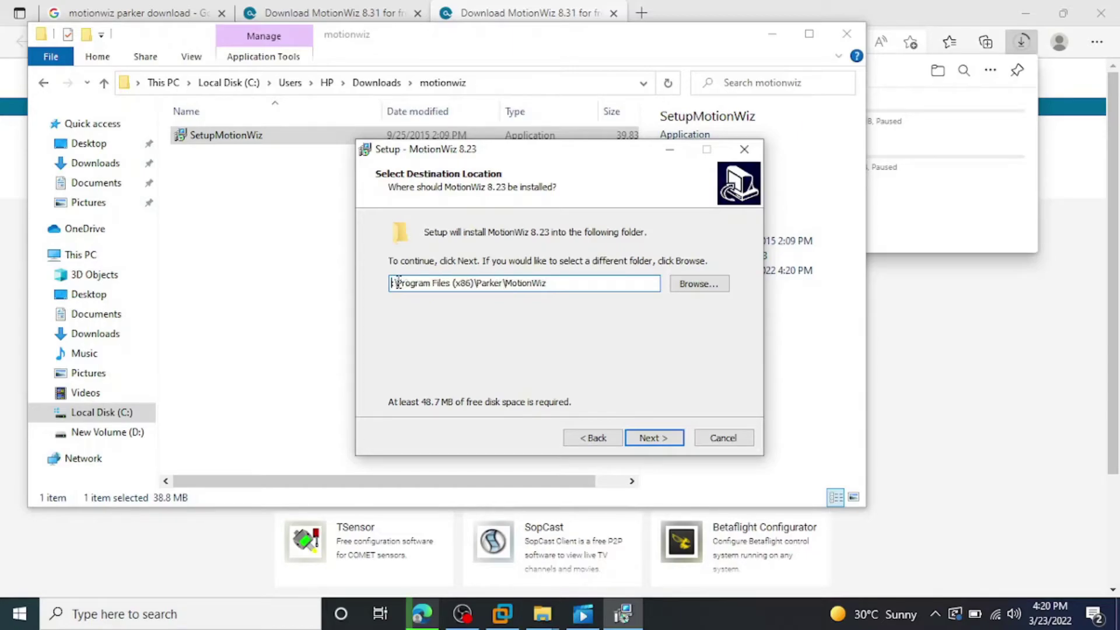
type("d:")
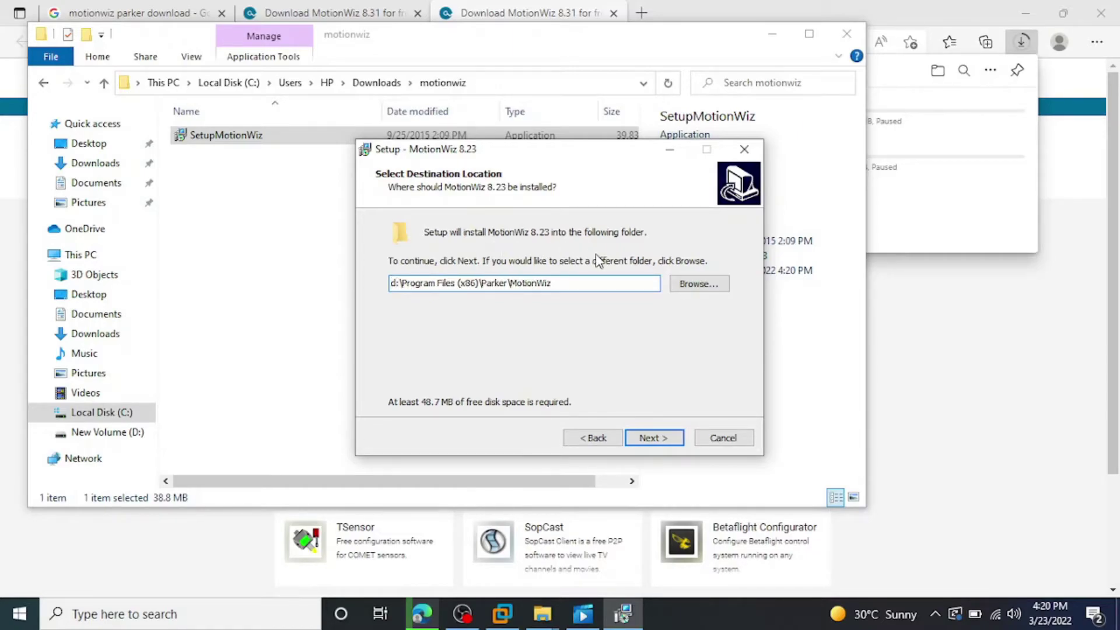
left_click(482, 283)
key("BackSpace")
key("BackSpace")
key("BackSpace")
key("BackSpace")
key("BackSpace")
key("BackSpace")
key("BackSpace")
key("BackSpace")
key("BackSpace")
key("BackSpace")
key("BackSpace")
key("BackSpace")
key("BackSpace")
key("BackSpace")
key("BackSpace")
key("BackSpace")
key("BackSpace")
key("BackSpace")
key("BackSpace")
key("BackSpace")
key("BackSpace")
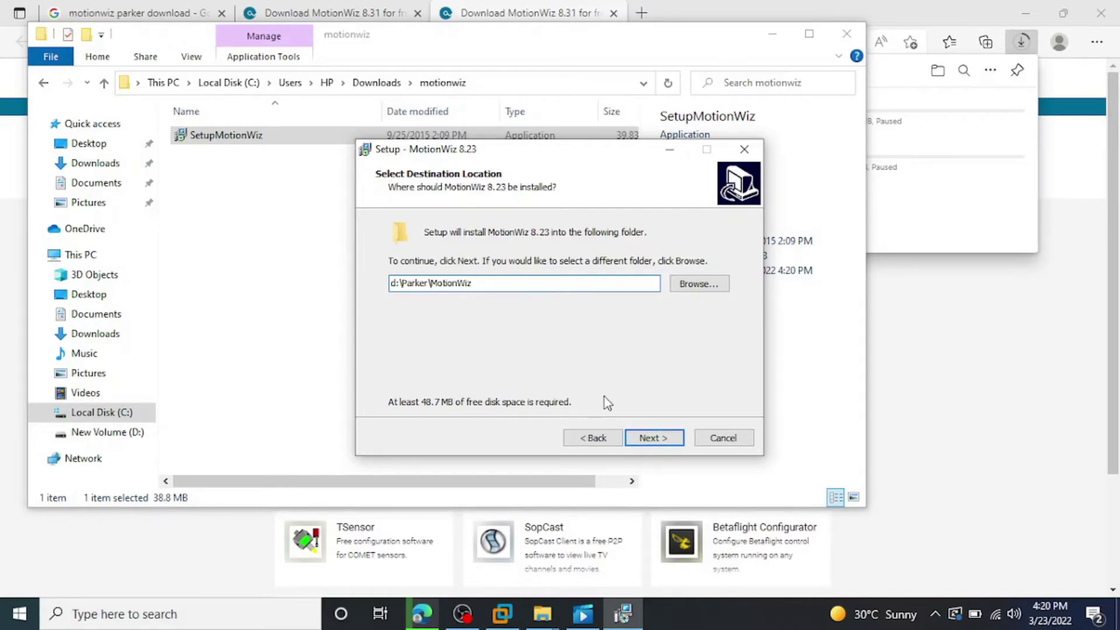
left_click(636, 437)
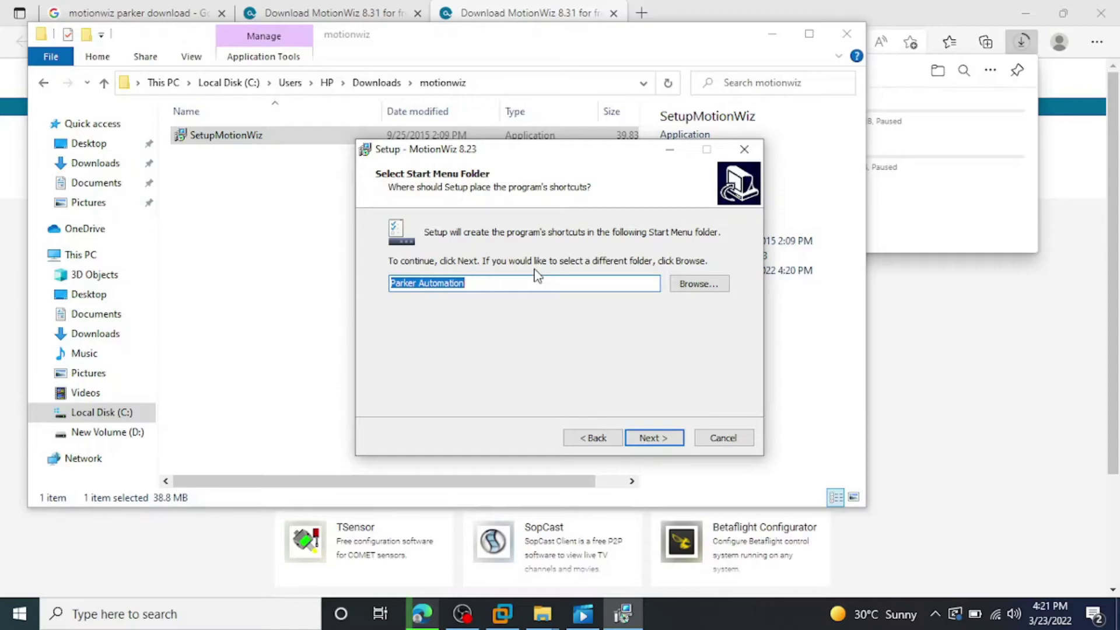
Install MotionWiz 8.23 with a desktop icon and the author's name appended to the Parker Automation Start Menu folder, dismissing any setup error.
left_click(648, 438)
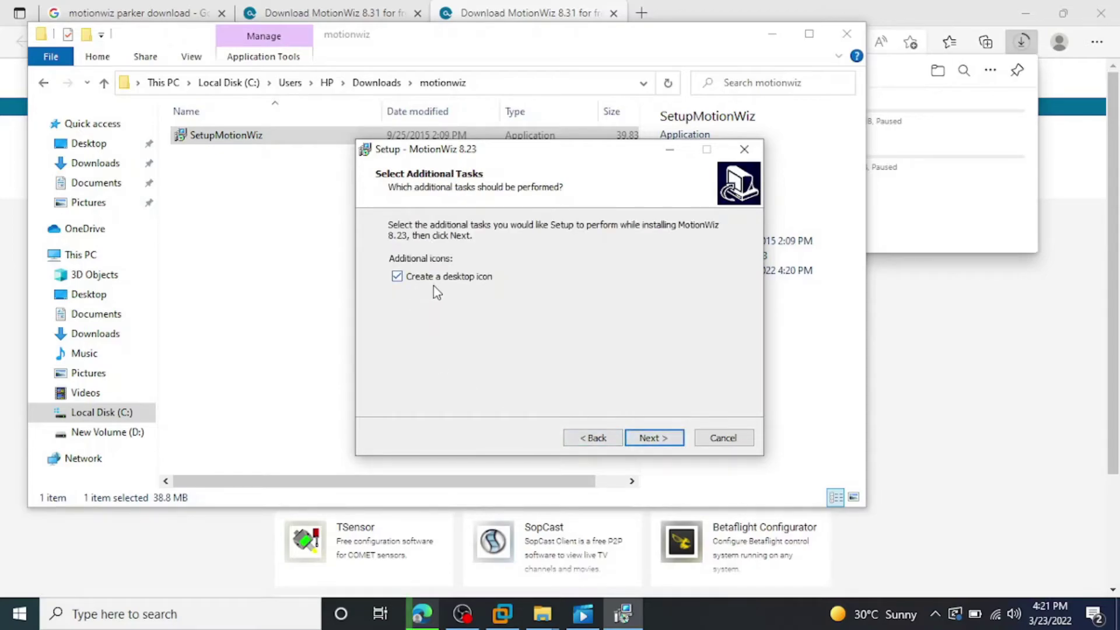
left_click(643, 446)
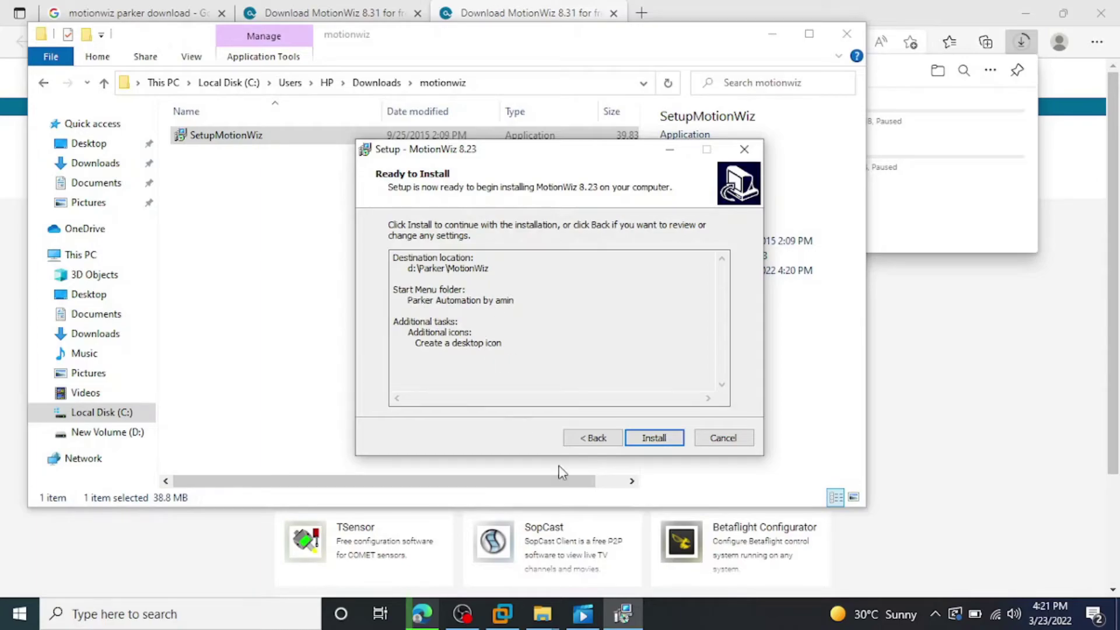
left_click(654, 439)
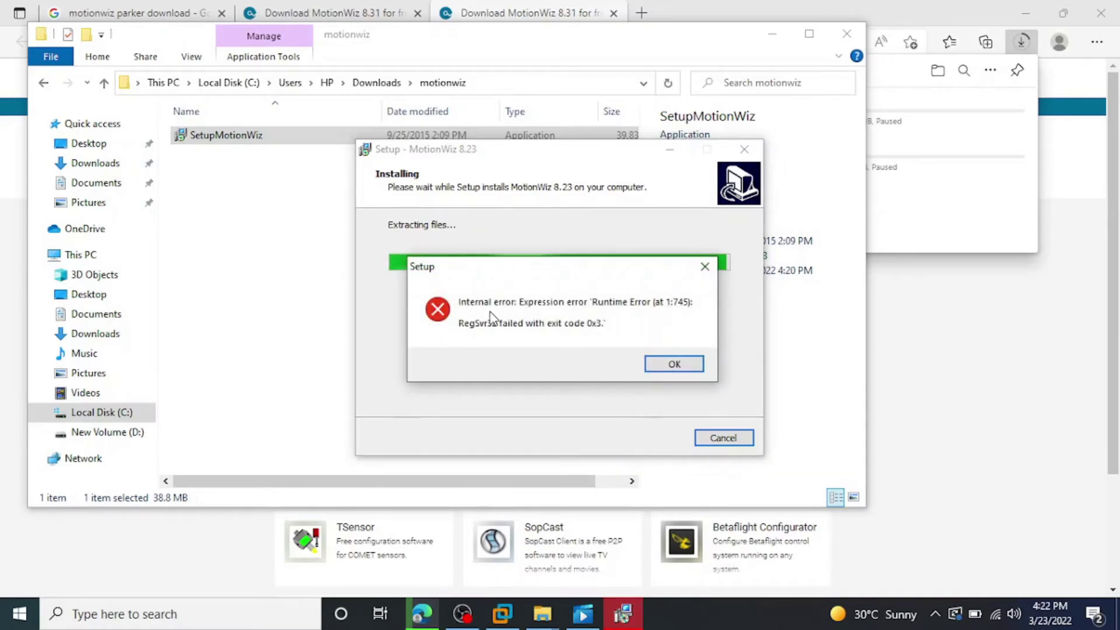
left_click(661, 366)
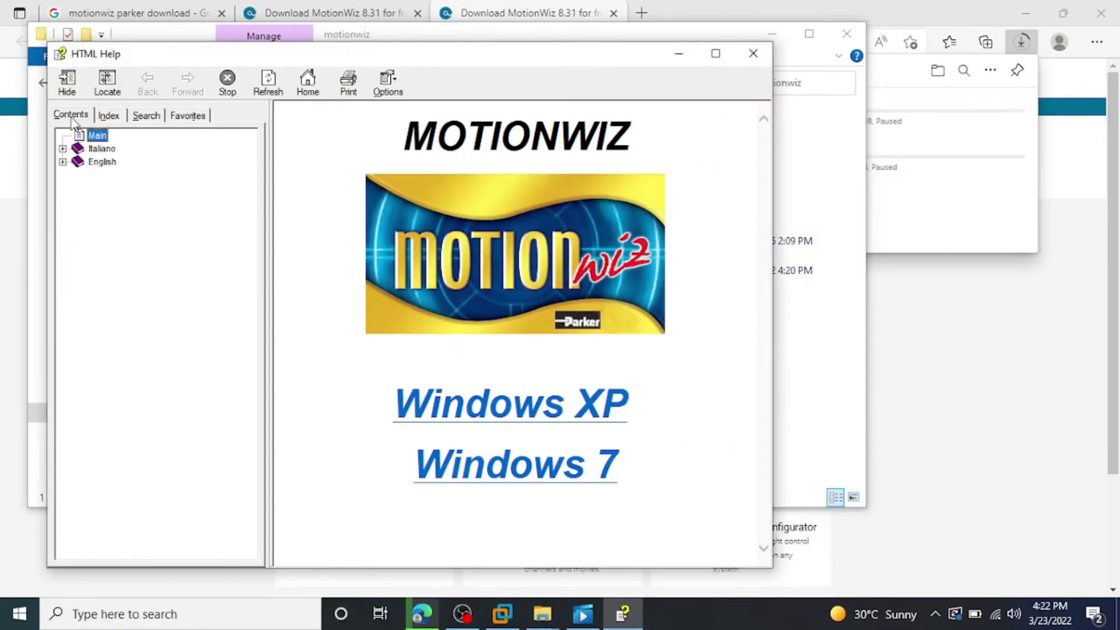
Review the English ETT applic and Serial config topics in the MotionWiz help, and close the help window.
left_click(63, 161)
left_click(120, 189)
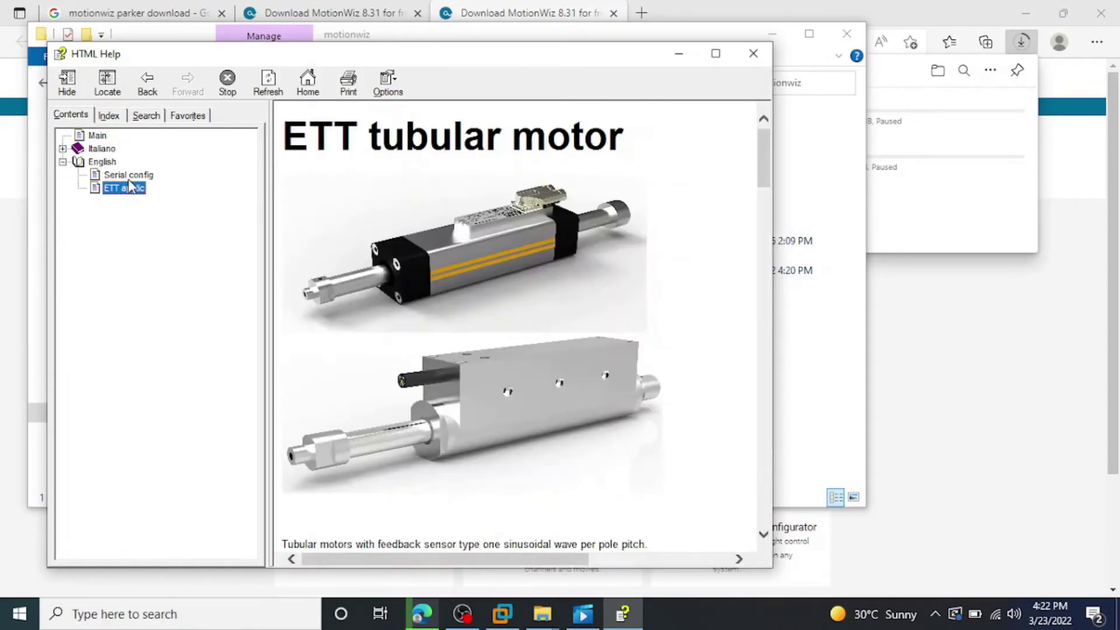
left_click(129, 175)
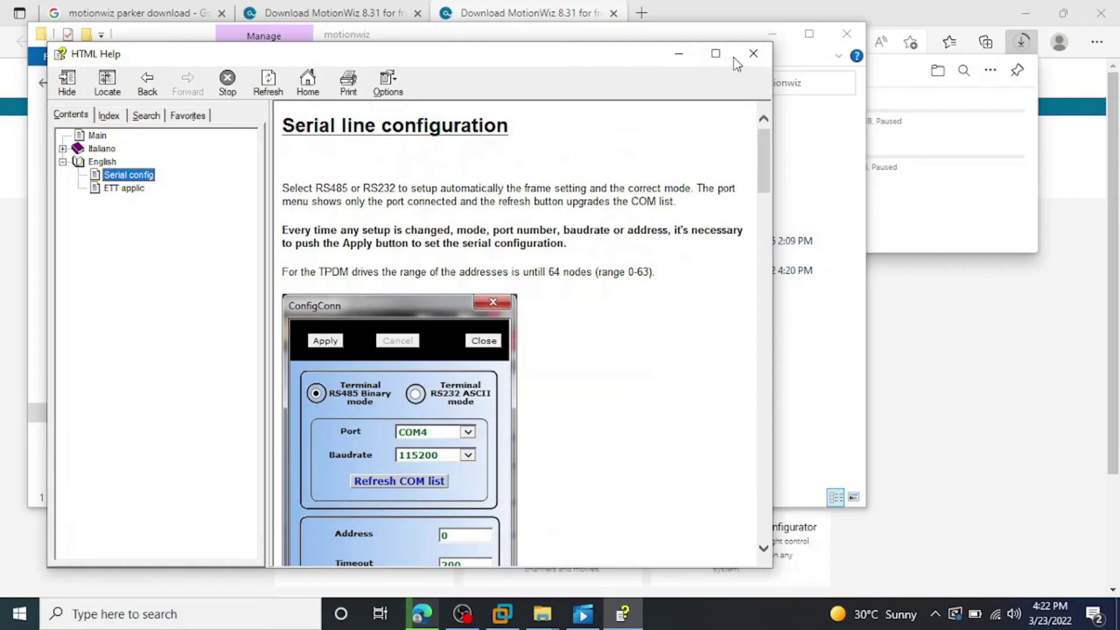
left_click(752, 53)
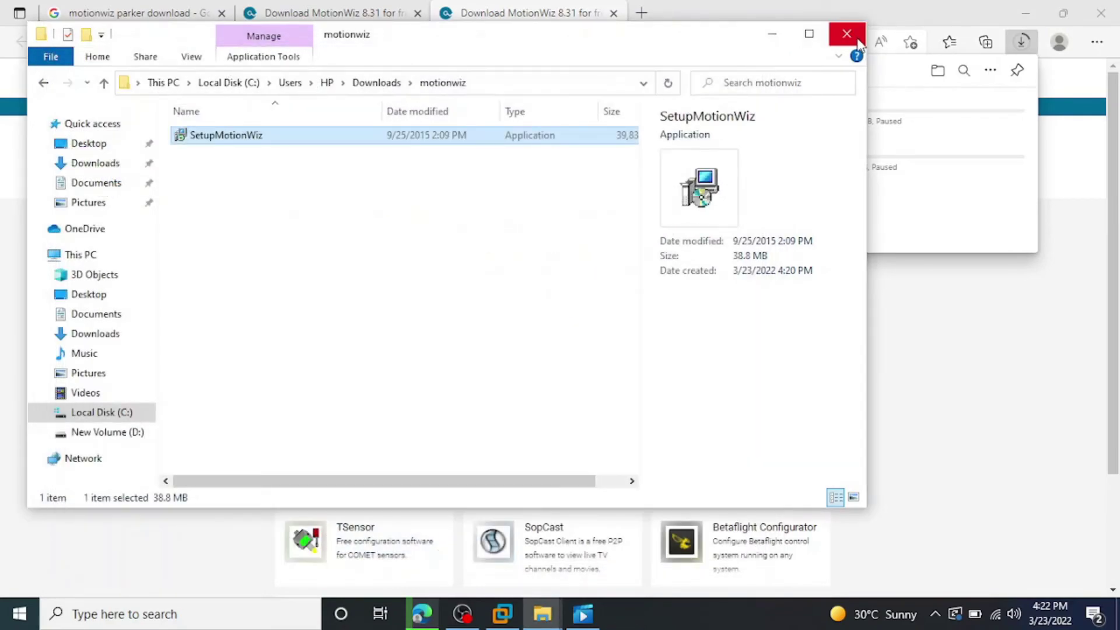
Close the motionwiz folder, move the MotionWiz shortcut to the middle of the desktop, and launch it.
left_click(847, 35)
key("super+d")
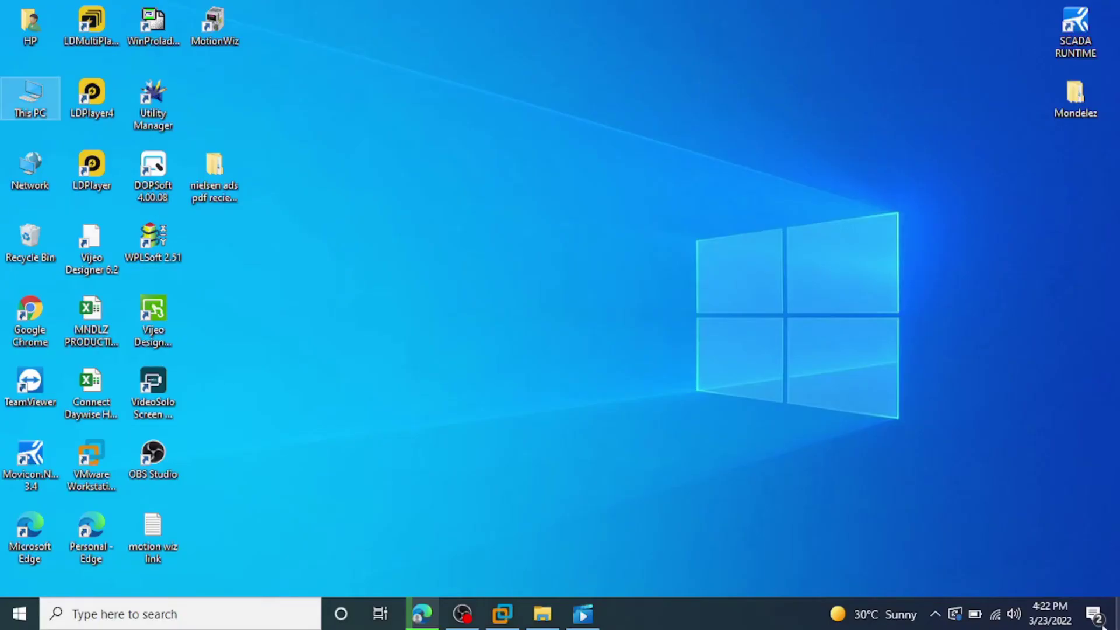
left_click(228, 14)
left_click_drag(608, 276, 608, 275)
double_click(585, 312)
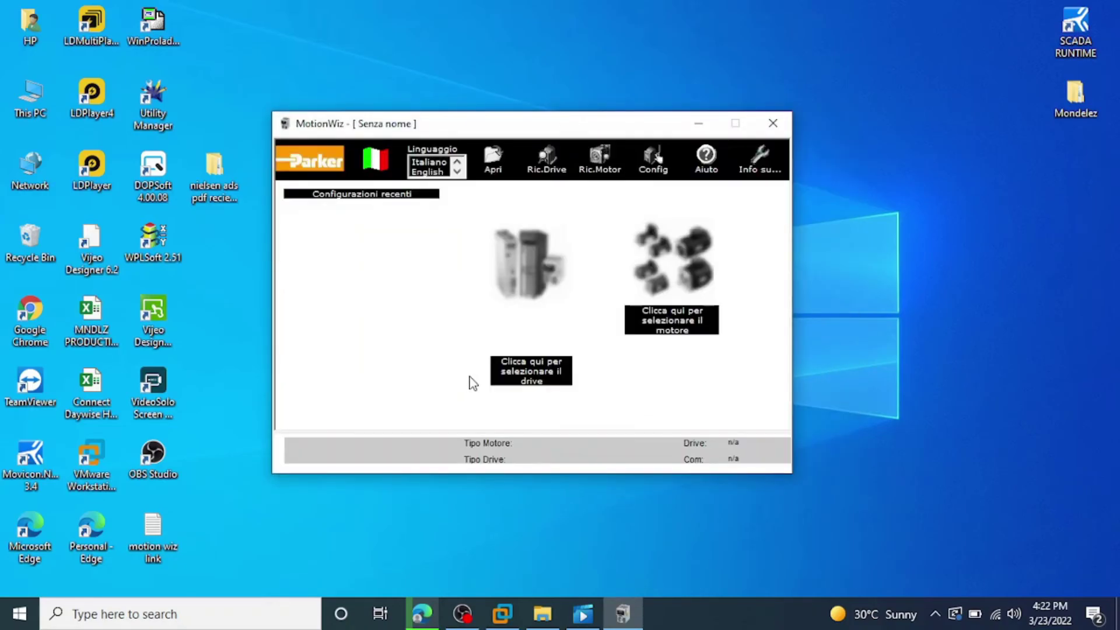
Set the MotionWiz interface language to English and close the program.
left_click(458, 172)
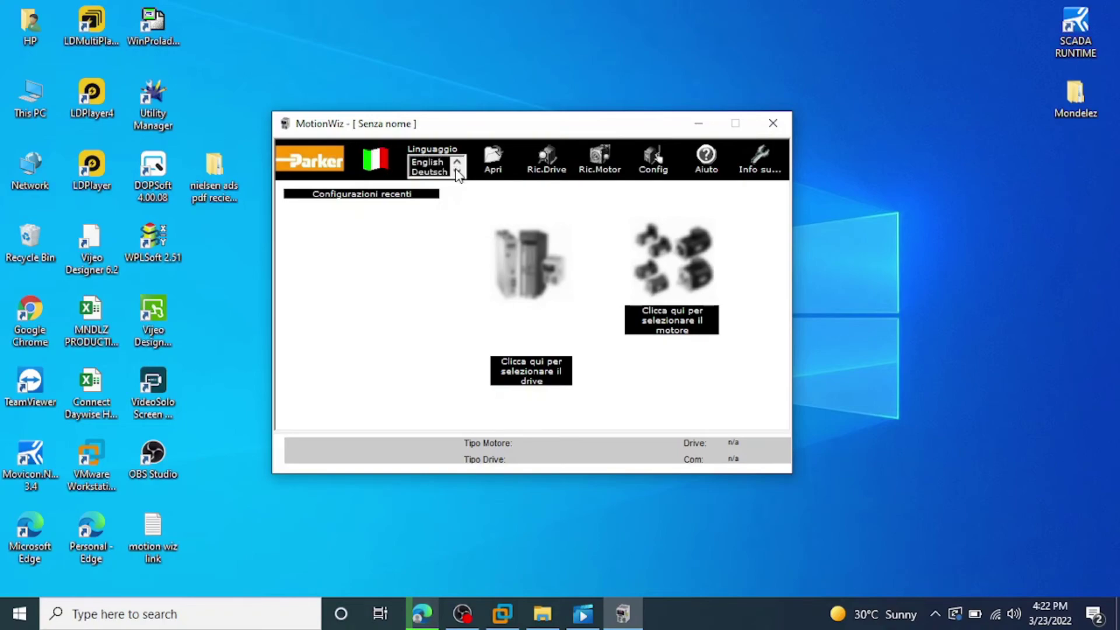
left_click(423, 165)
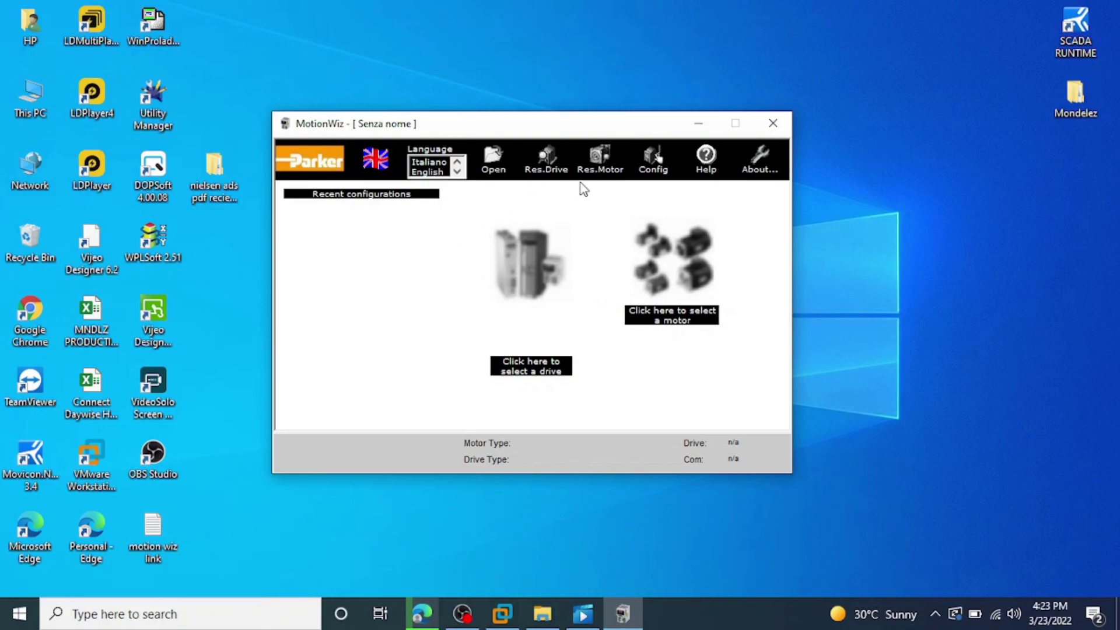
left_click(765, 130)
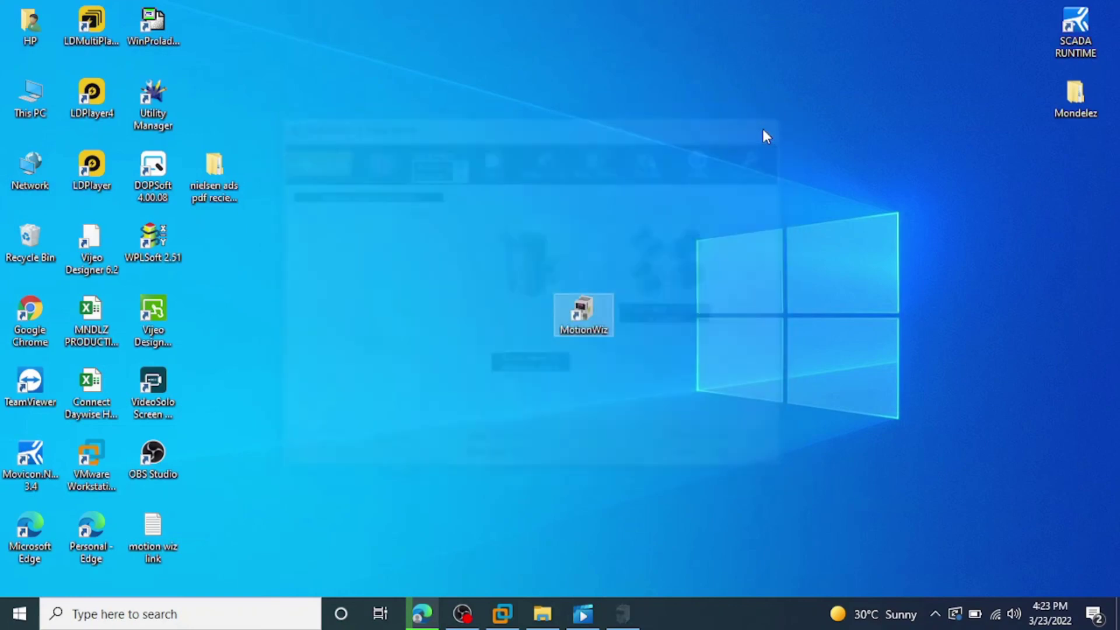